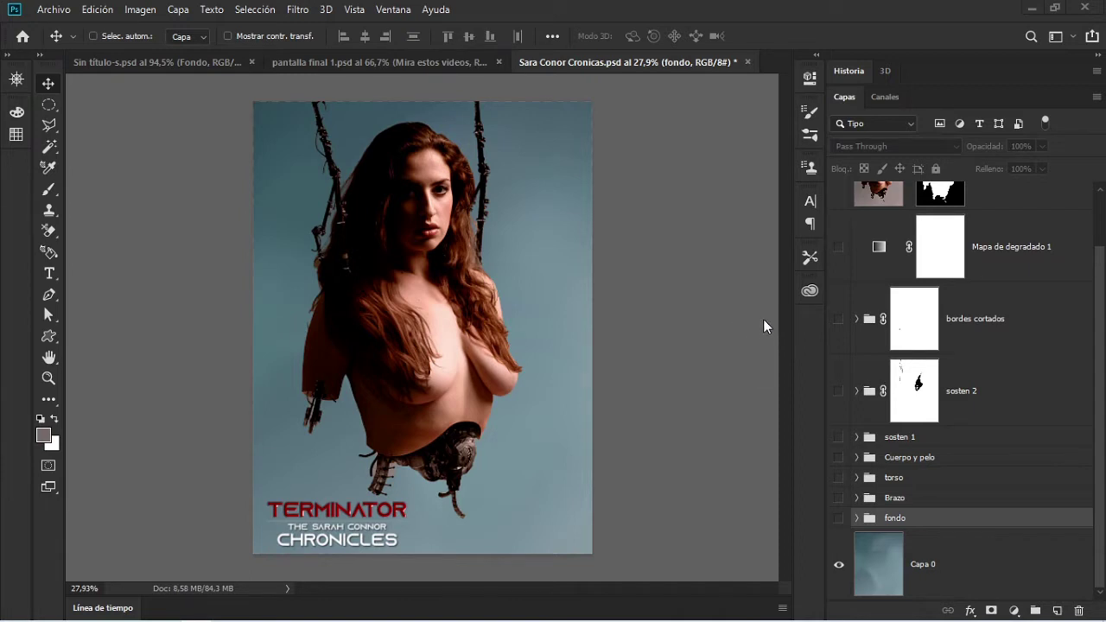
- Hide Capa 0 to reveal the red-and-white checkerboard, then zoom in and out on the poster
click(837, 567)
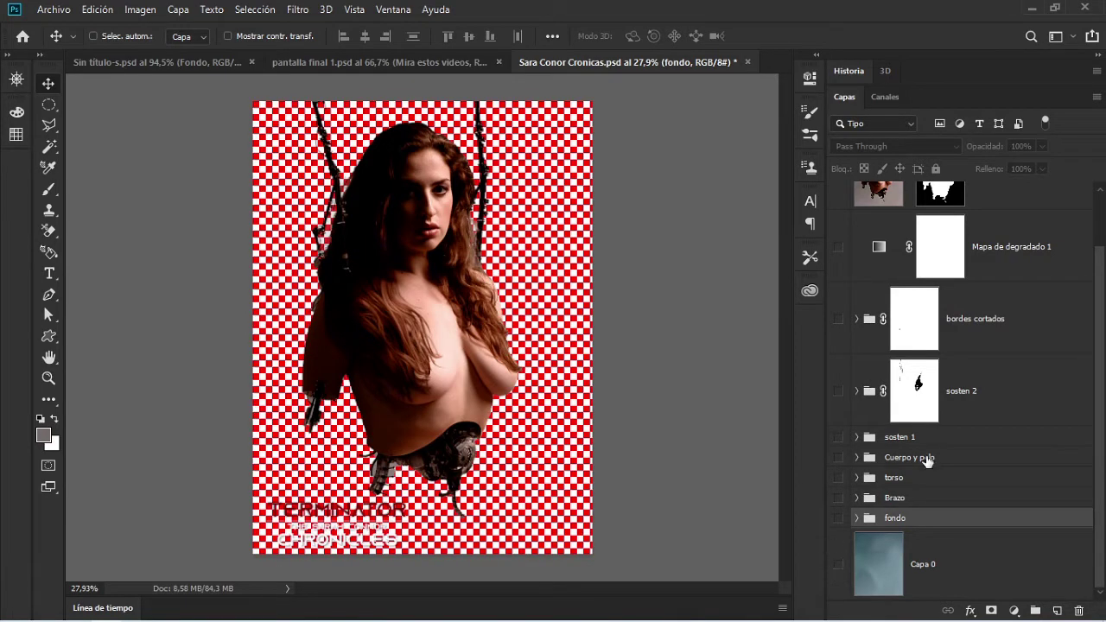
scroll(927, 460, up, 2)
scroll(936, 419, down, 2)
key(z)
mouse_move(532, 272)
mouse_down()
mouse_move(593, 273)
mouse_move(543, 282)
mouse_up()
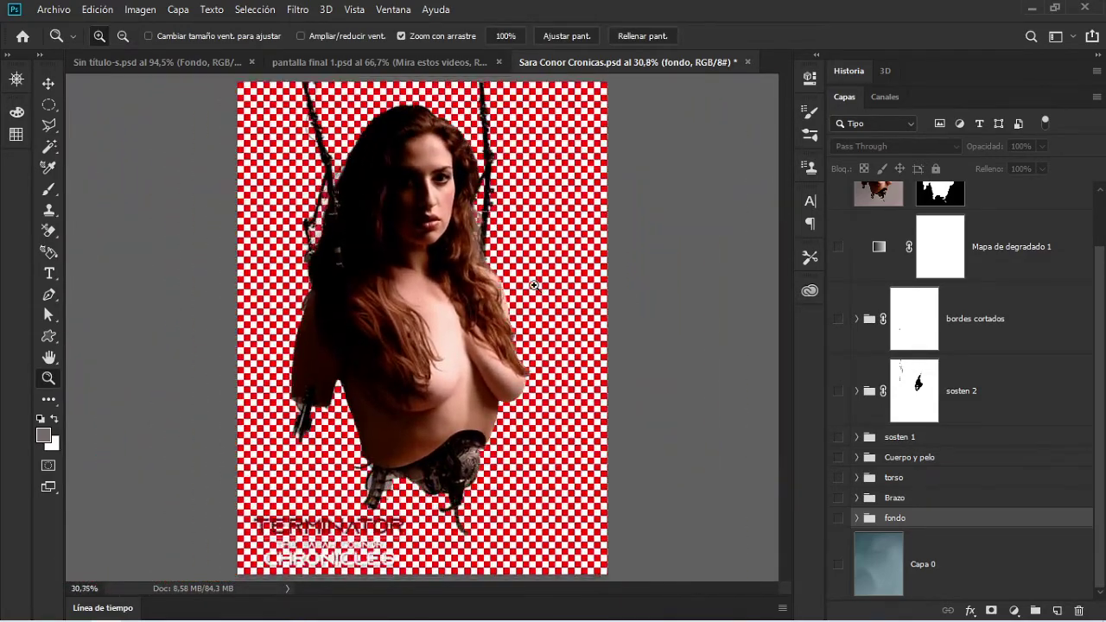
drag(543, 282, 534, 286)
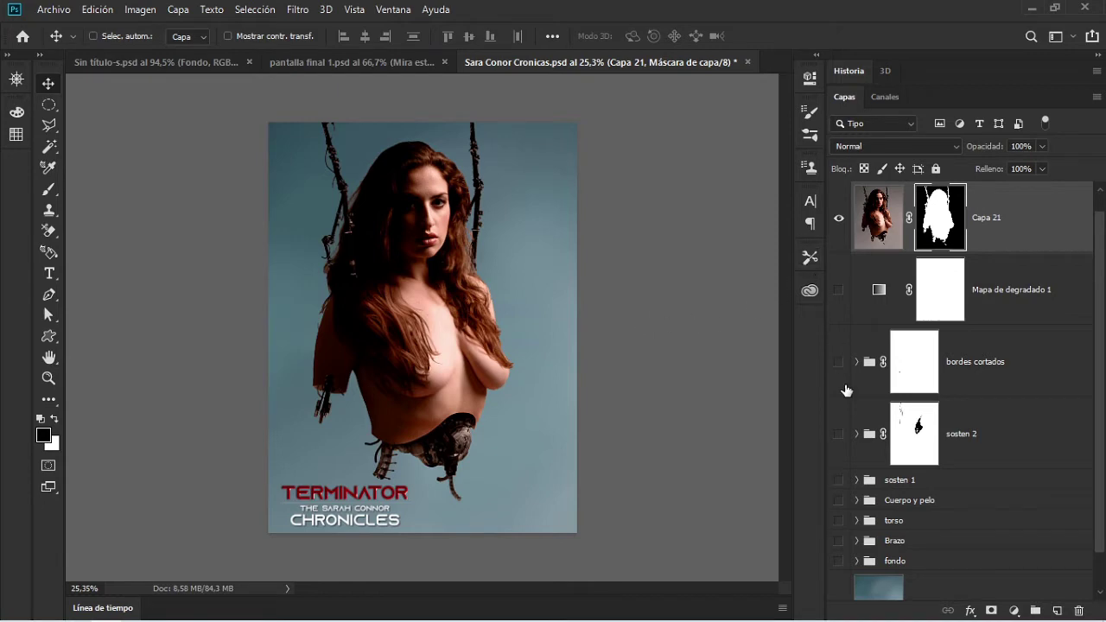
scroll(841, 471, down, 2)
- Toggle Capa 0 off and on, zoom in slightly on the poster, and return to the Move tool
click(836, 567)
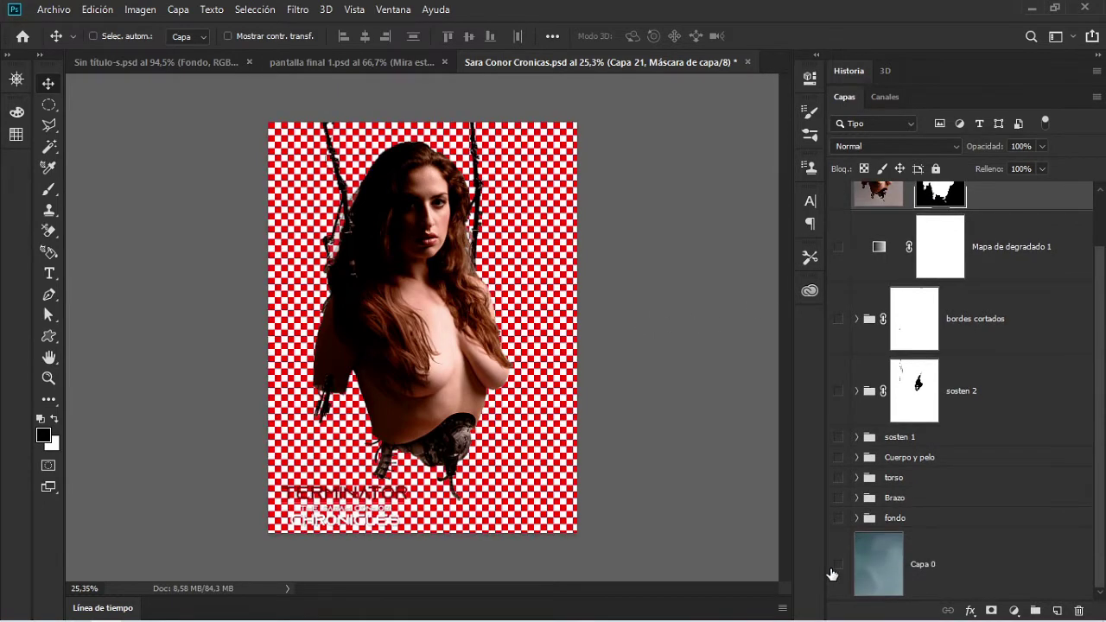
click(834, 572)
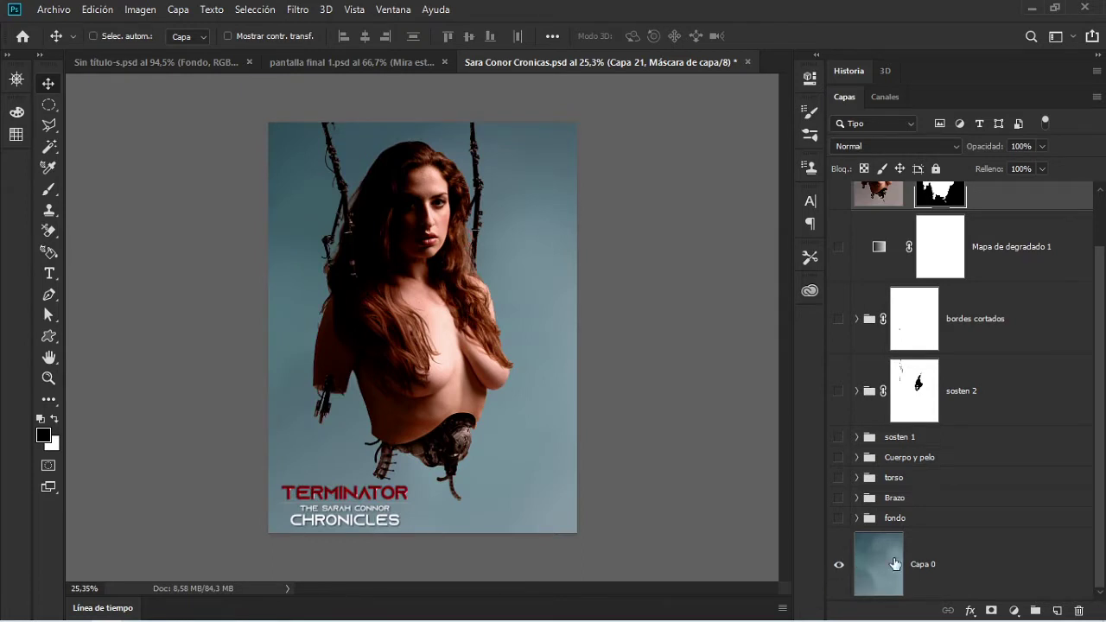
scroll(961, 460, up, 1)
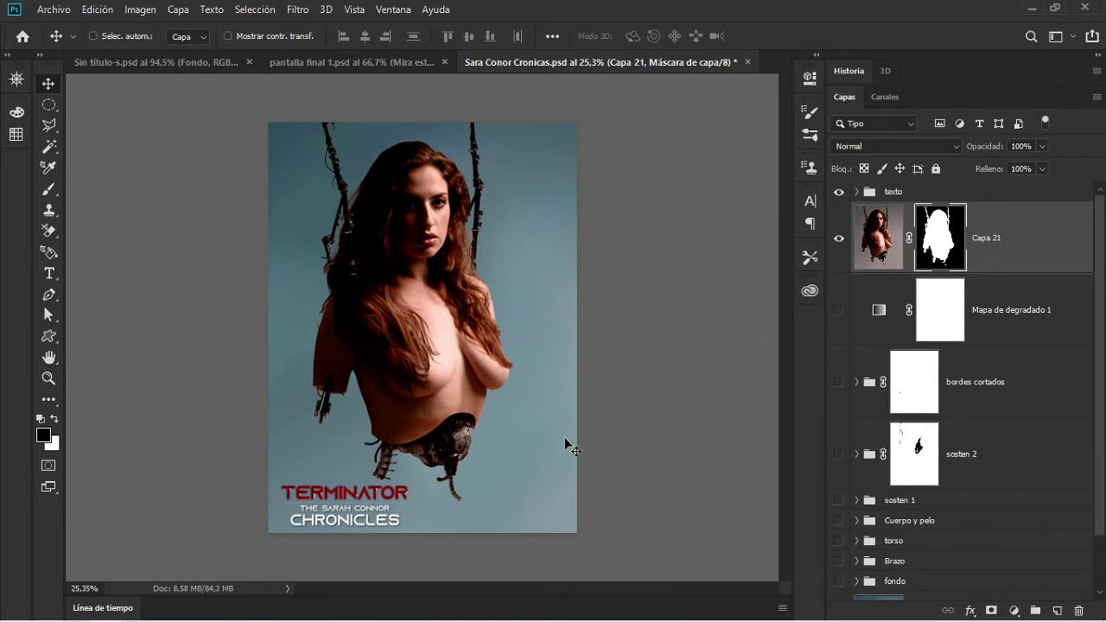
click(45, 384)
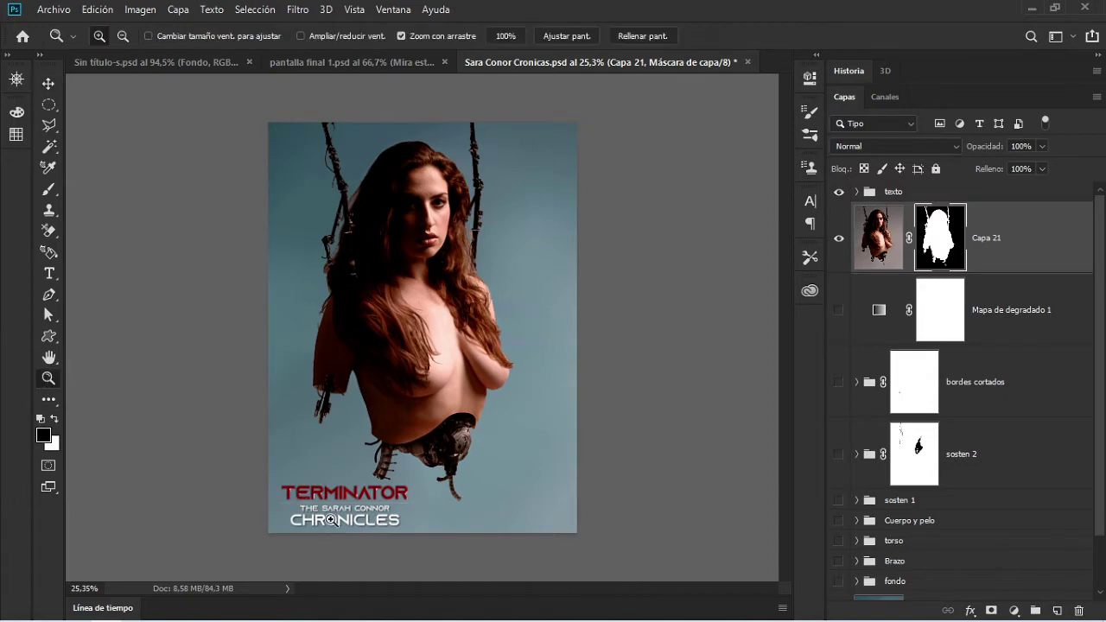
mouse_move(331, 521)
mouse_down()
mouse_move(420, 524)
mouse_move(375, 523)
mouse_up()
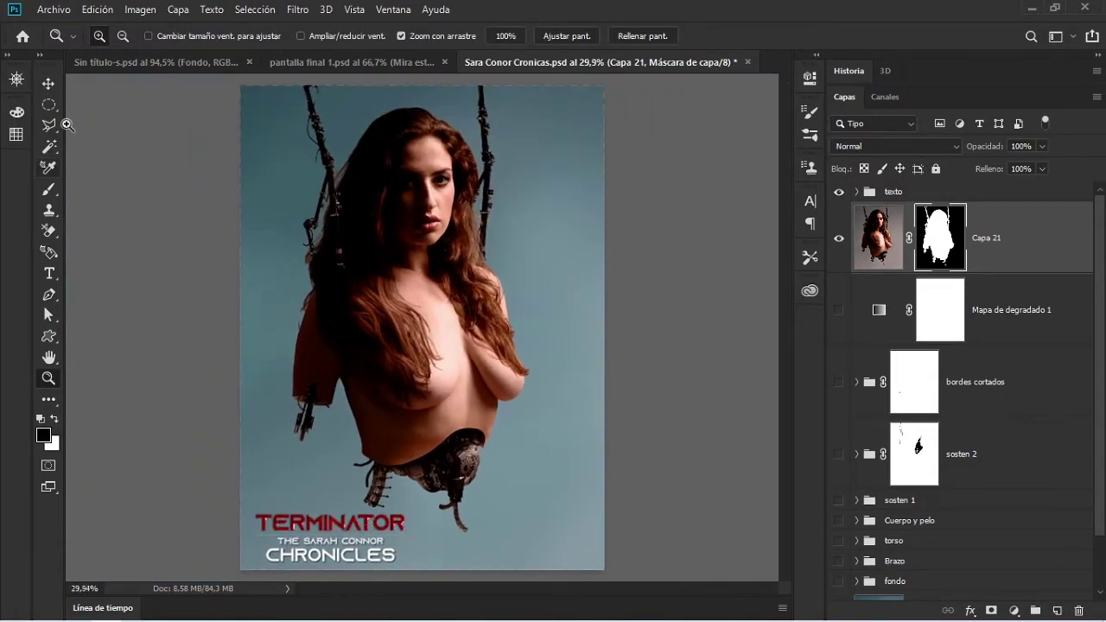
click(48, 83)
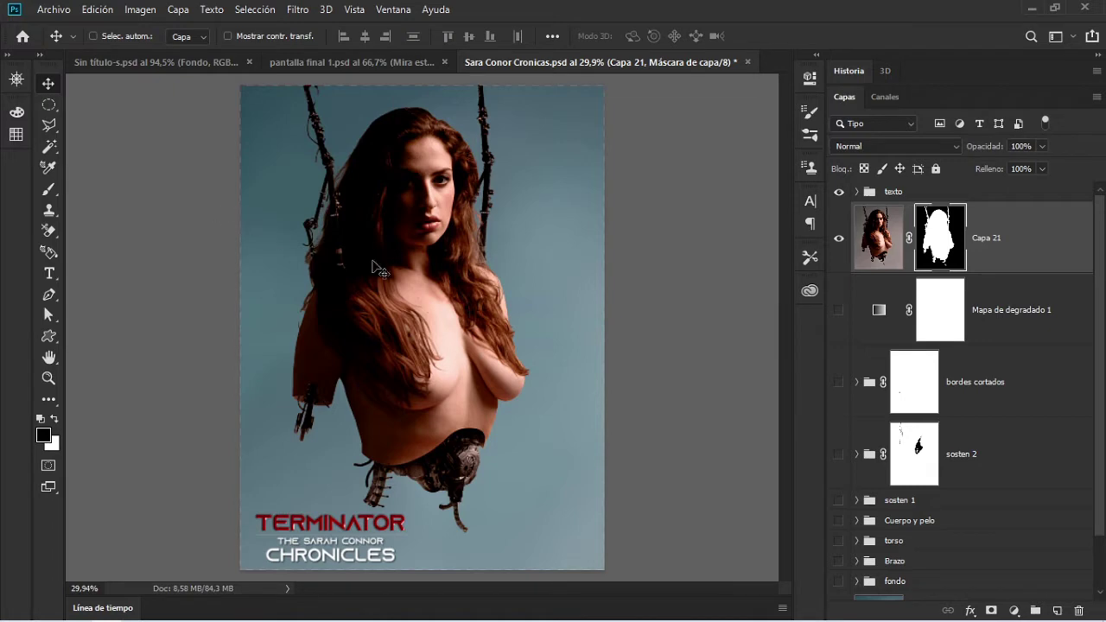
- Toggle Capa 0 off and on again, then switch to Sin título-s.psd and back to the poster
scroll(867, 489, down, 2)
scroll(868, 489, down, 1)
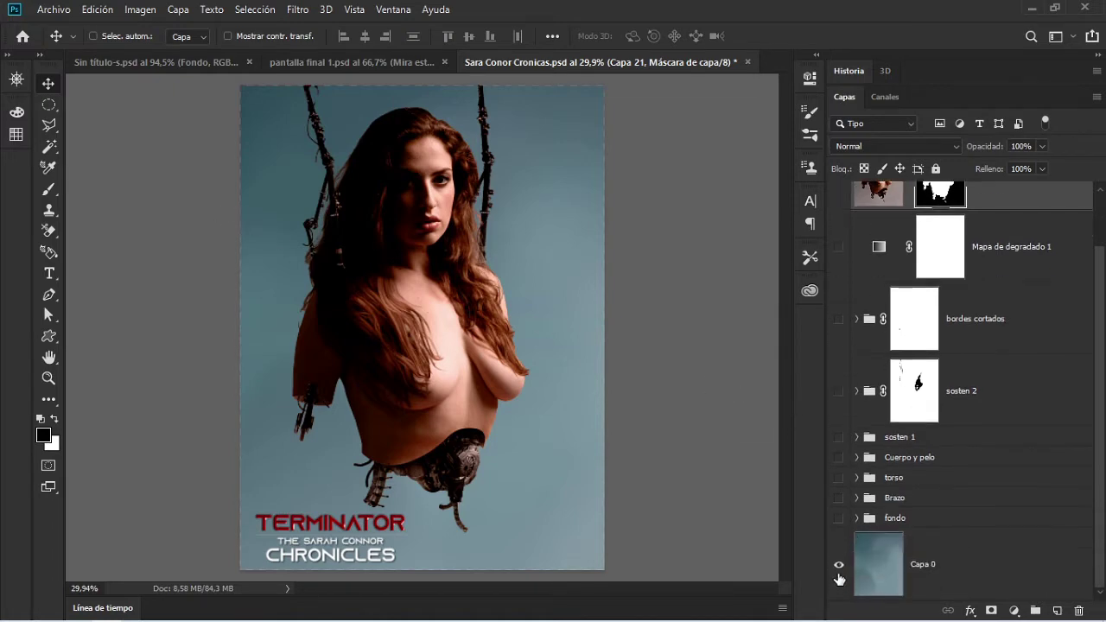
click(838, 563)
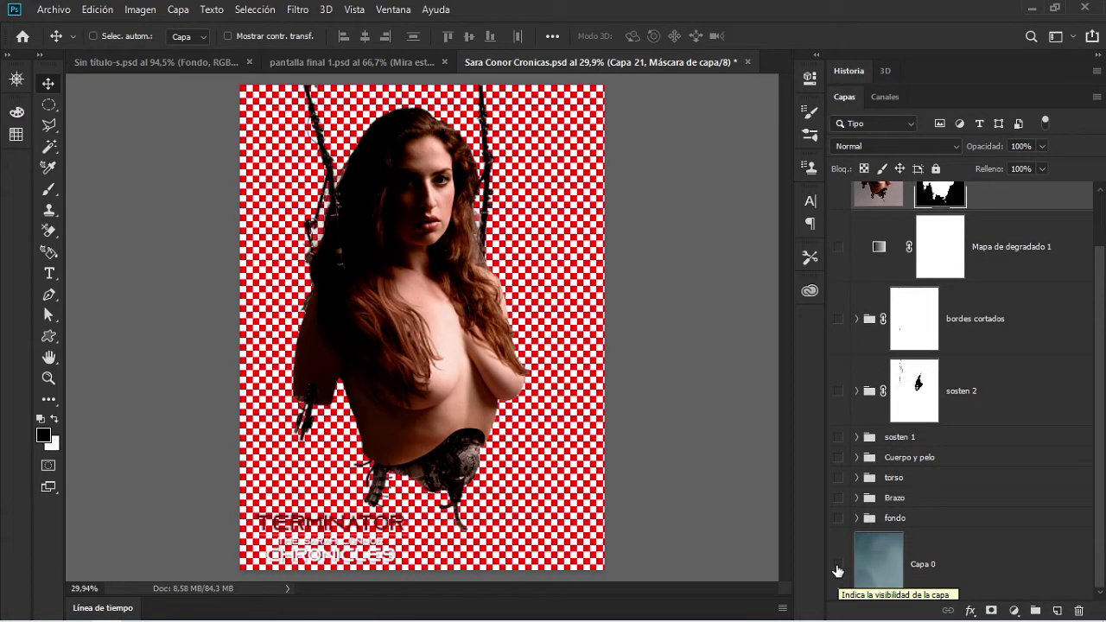
click(837, 567)
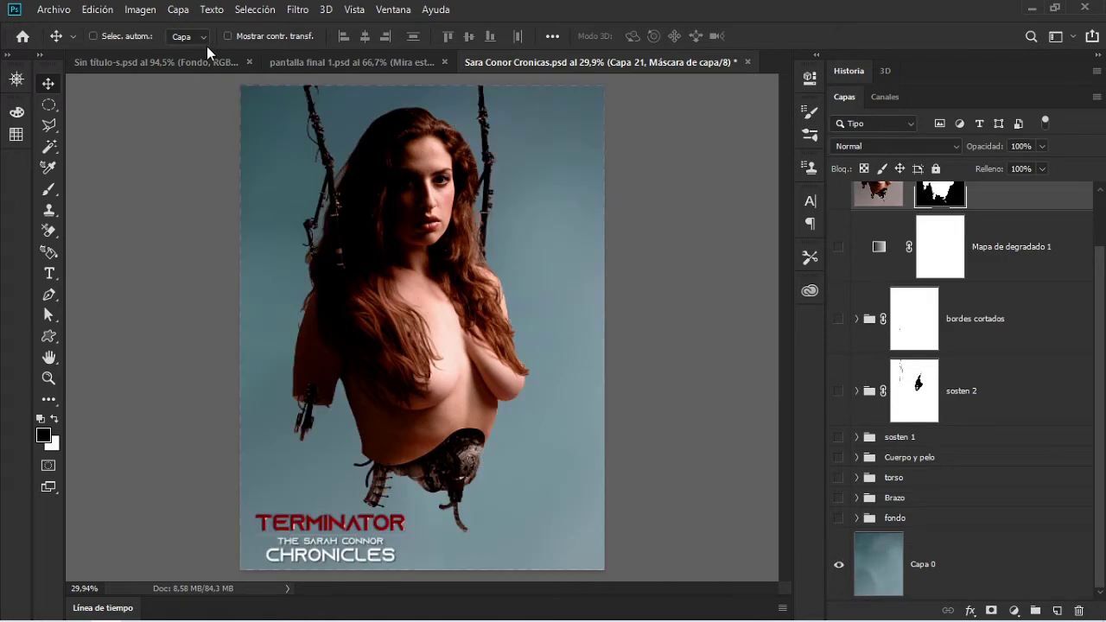
click(163, 60)
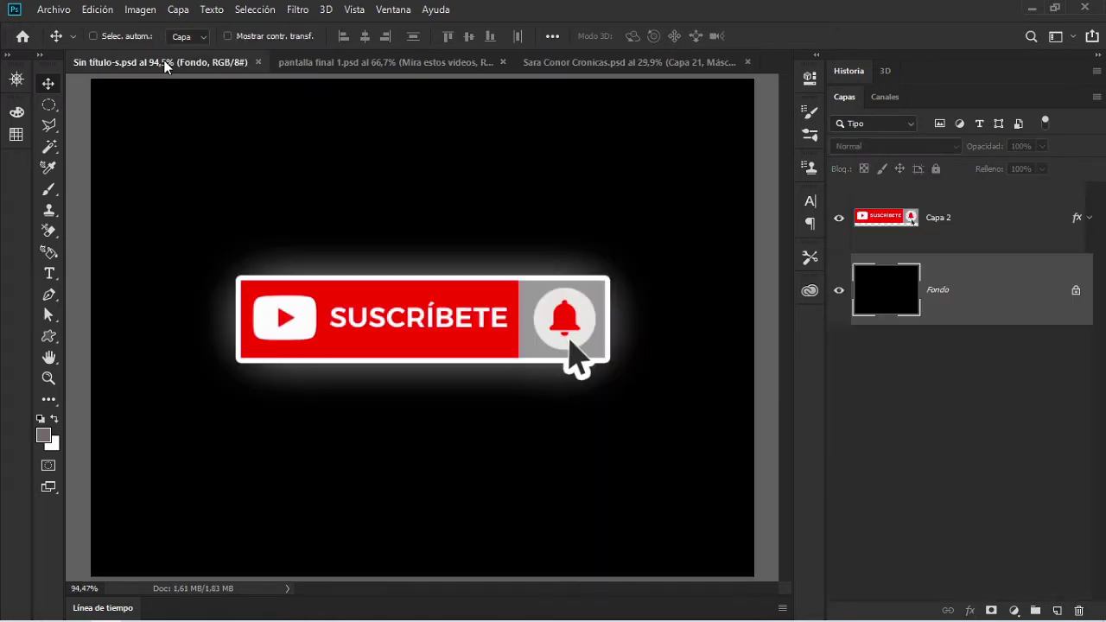
click(577, 68)
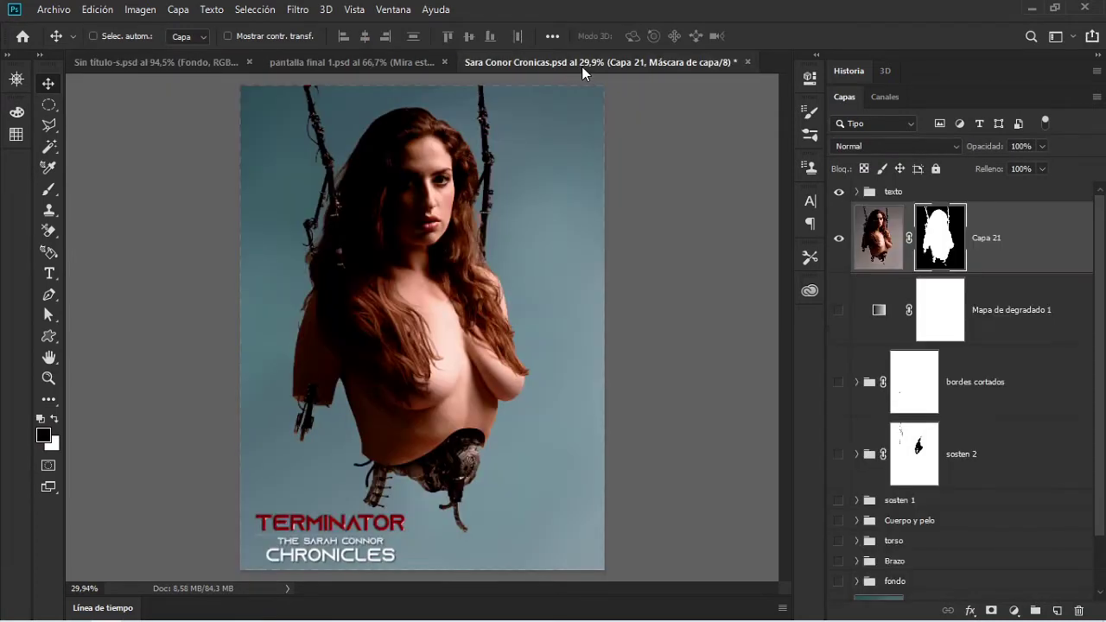
- Open Edición > Preferencias > Transparencia y gama and move the dialog down and left
click(88, 19)
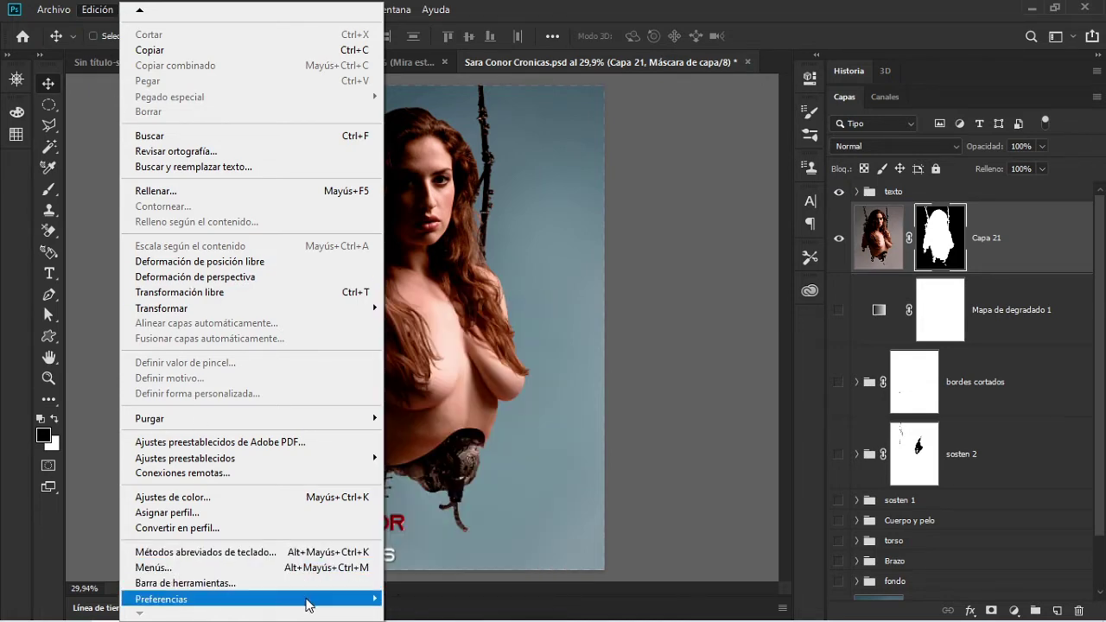
mouse_move(162, 598)
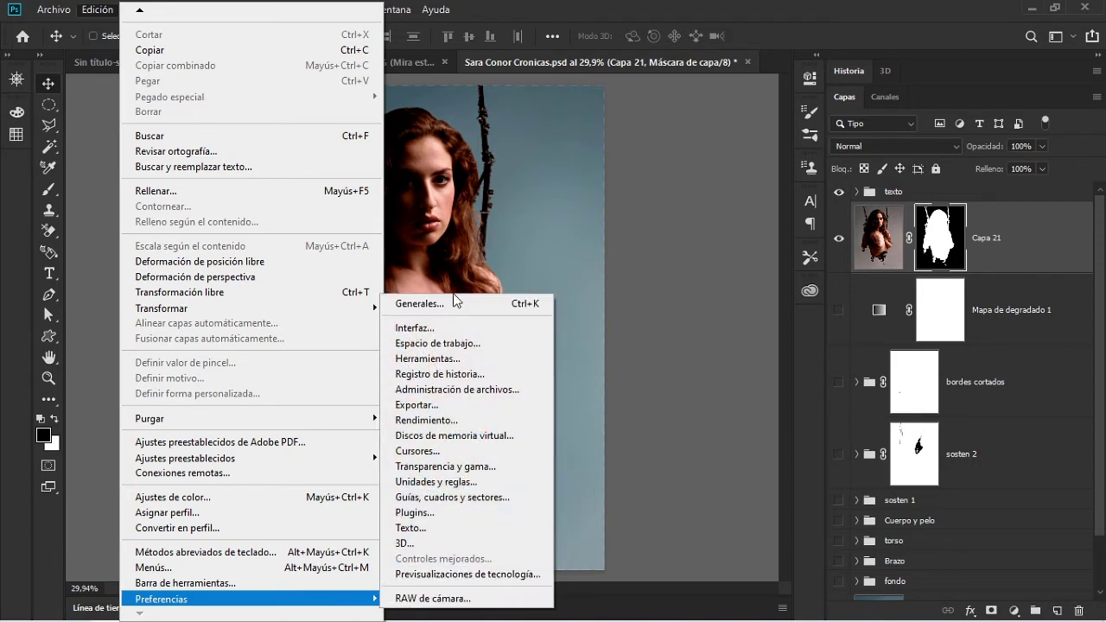
click(483, 471)
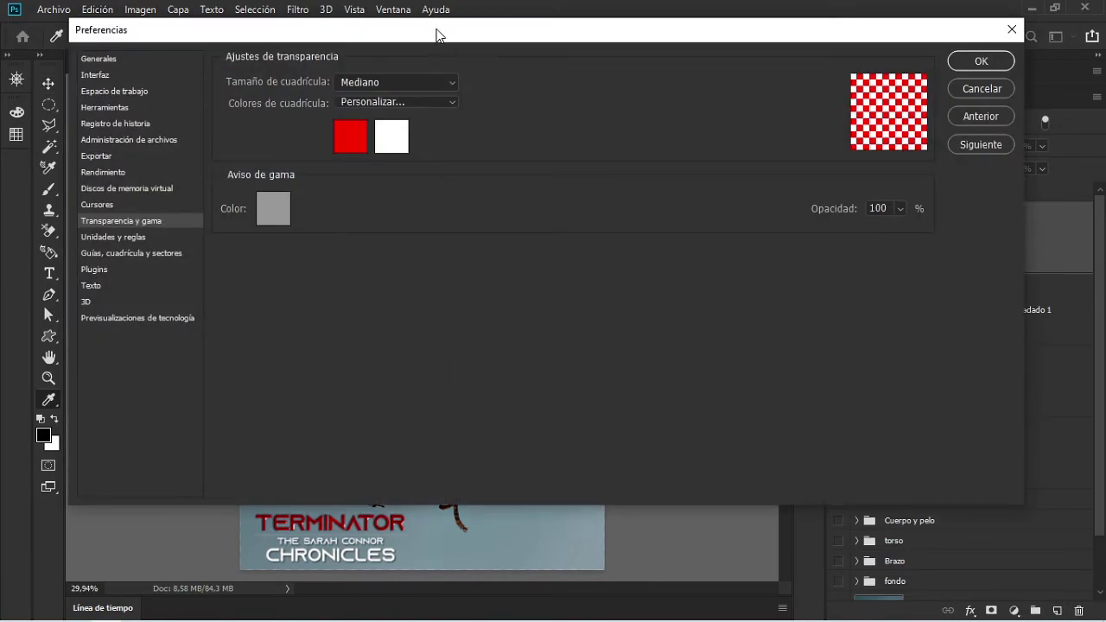
mouse_move(436, 32)
mouse_down()
mouse_move(405, 161)
mouse_move(416, 48)
mouse_up()
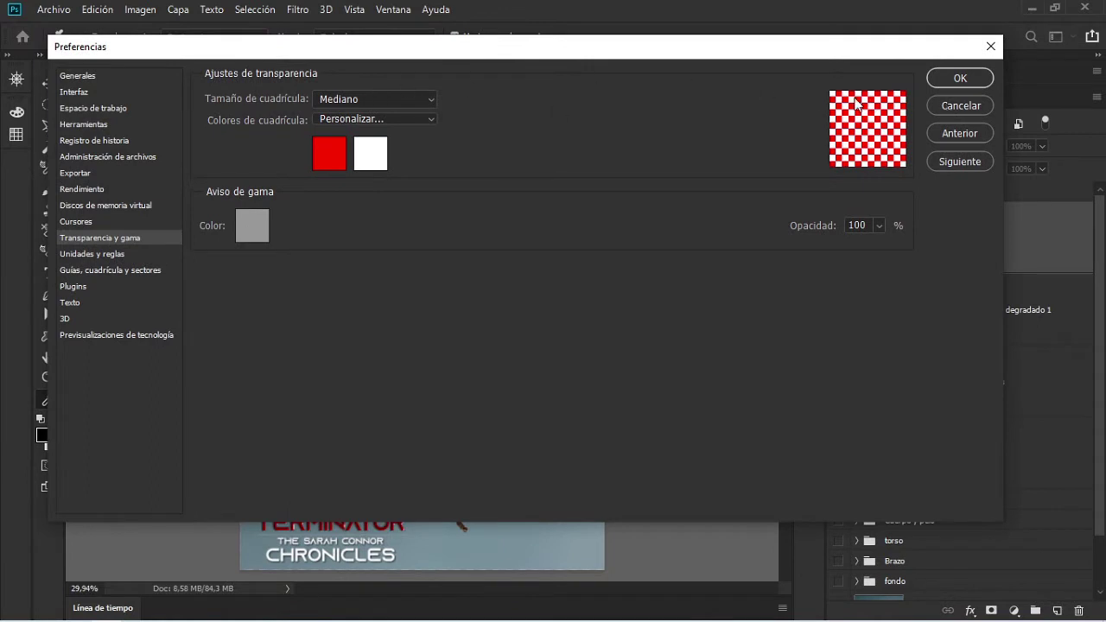
- Switch the checkerboard grid size to none, then reopen the size list and close it unchanged
click(363, 99)
click(365, 112)
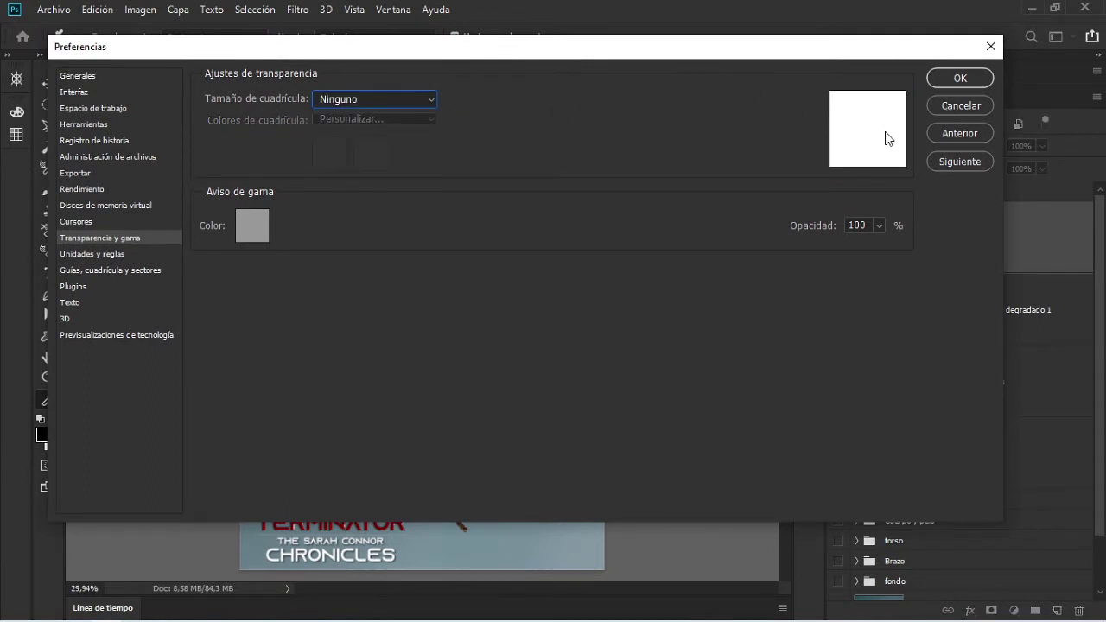
click(328, 99)
click(380, 109)
- Try small, medium and large grid sizes, settle on Mediano, and show the grid colour schemes
click(395, 100)
click(385, 126)
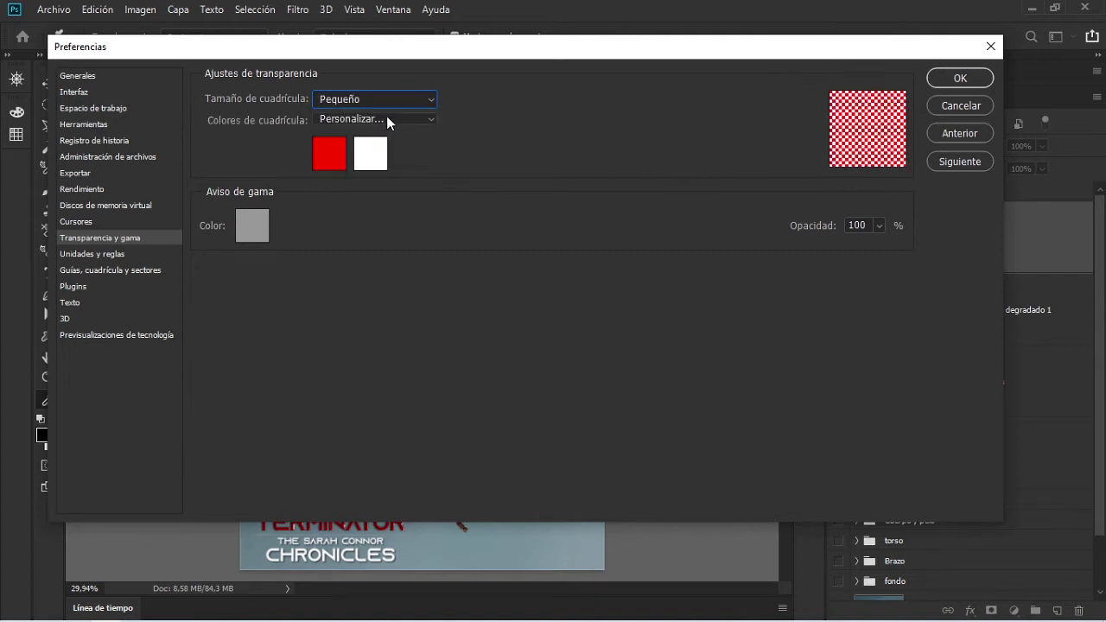
click(393, 99)
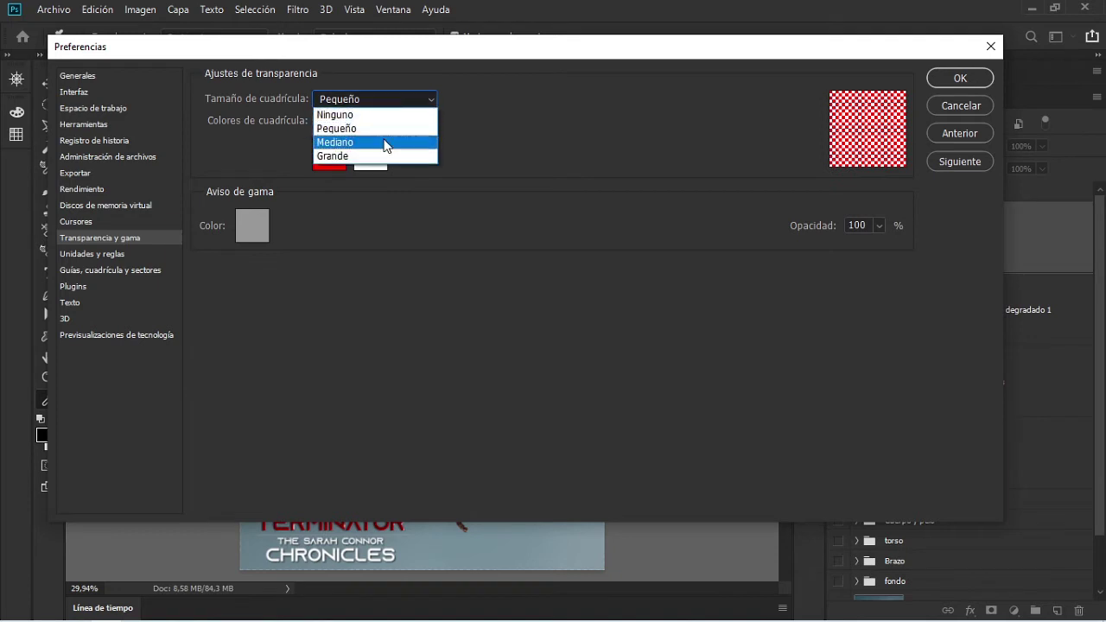
click(384, 142)
click(390, 99)
click(373, 145)
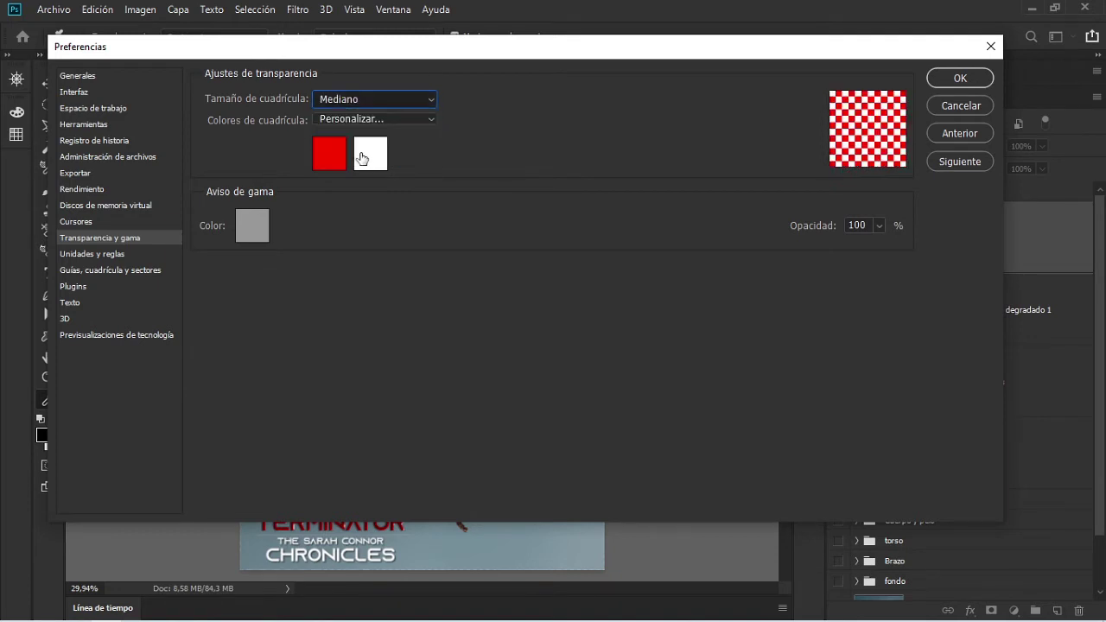
click(383, 99)
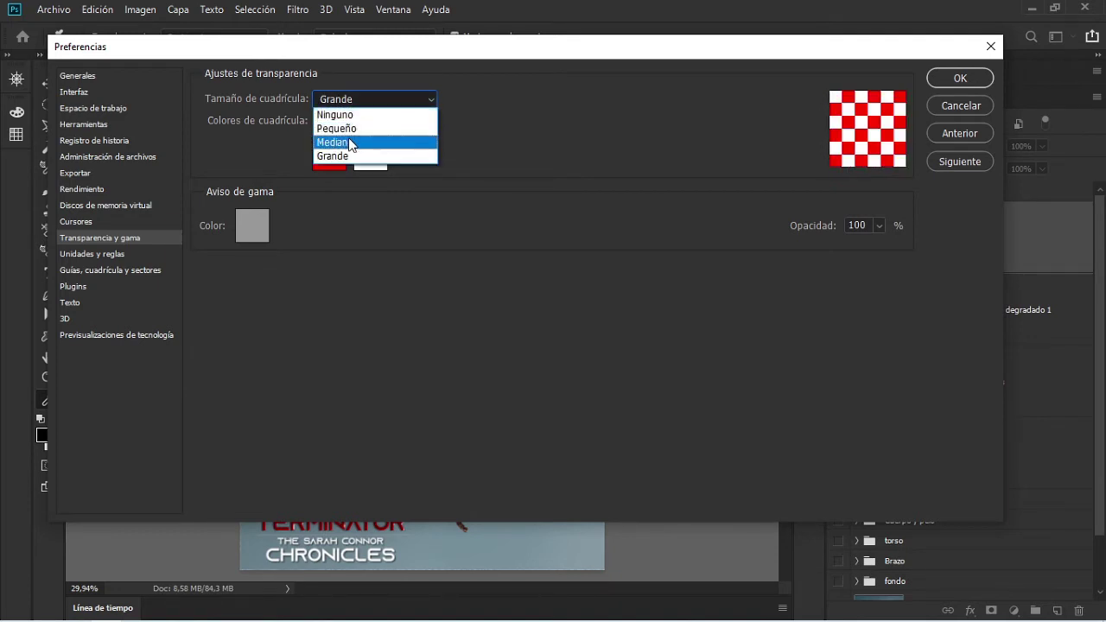
click(355, 141)
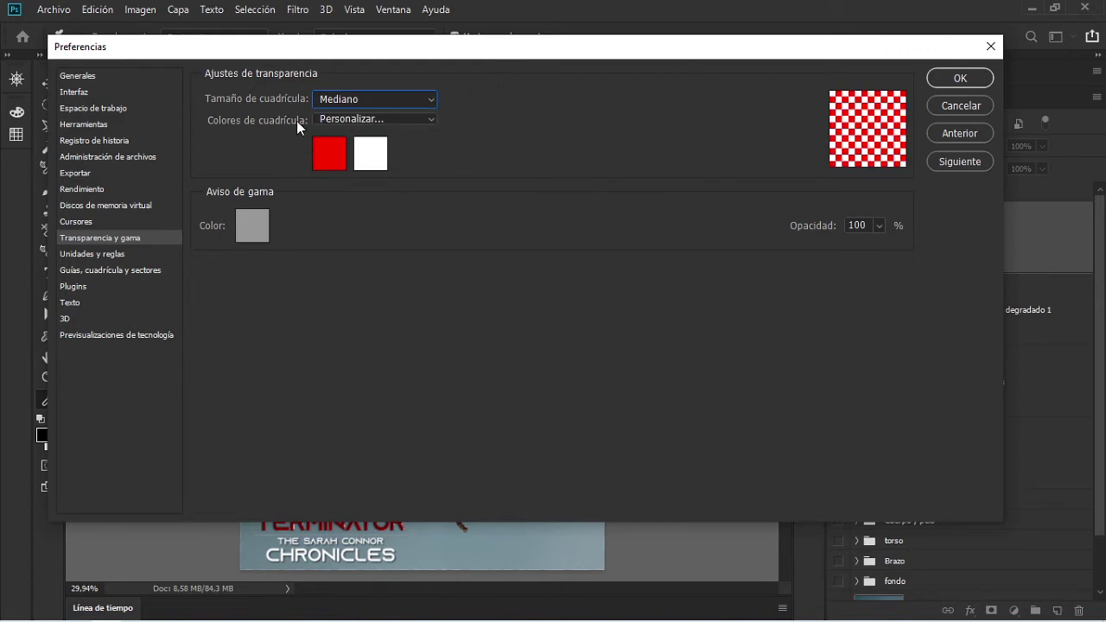
click(328, 120)
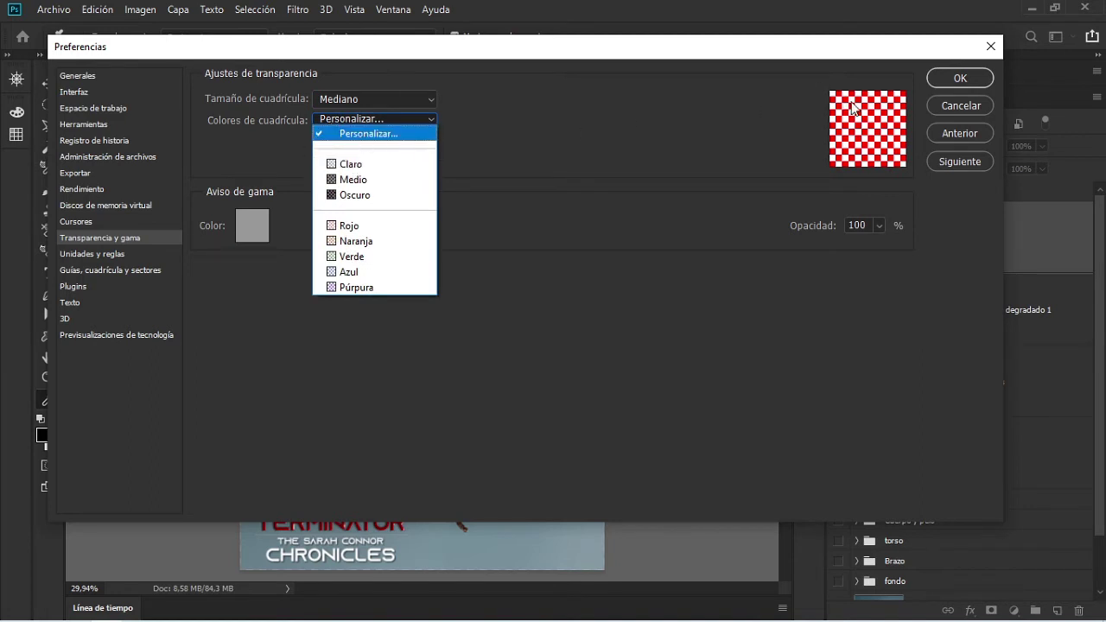
- Try the Claro, Medio, Oscuro, Rojo and Naranja grid colour schemes in turn
click(381, 165)
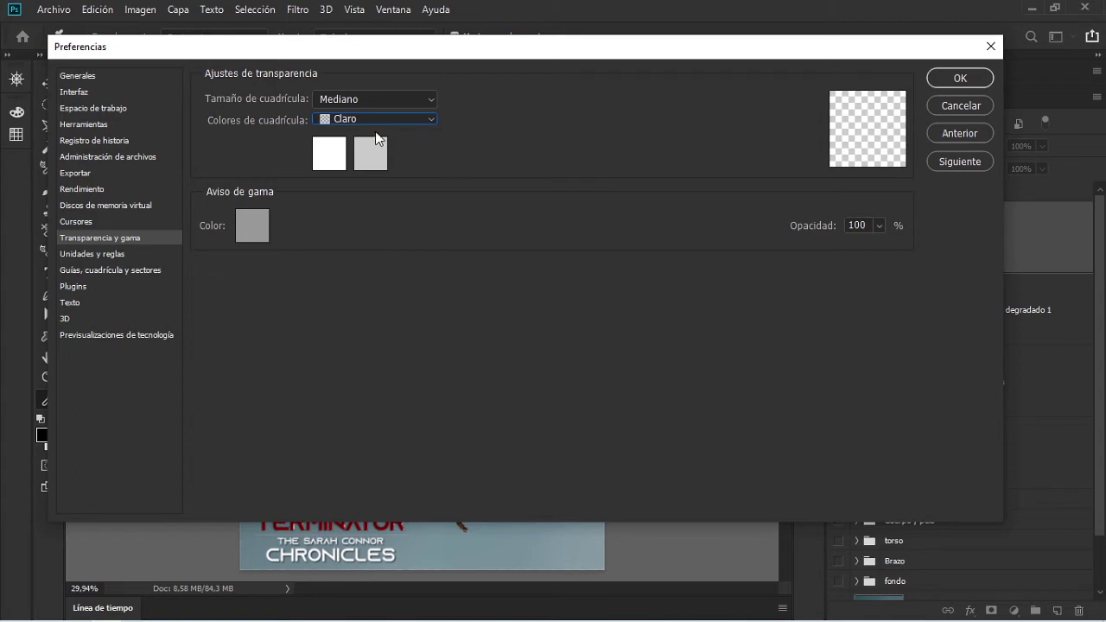
click(381, 120)
click(350, 179)
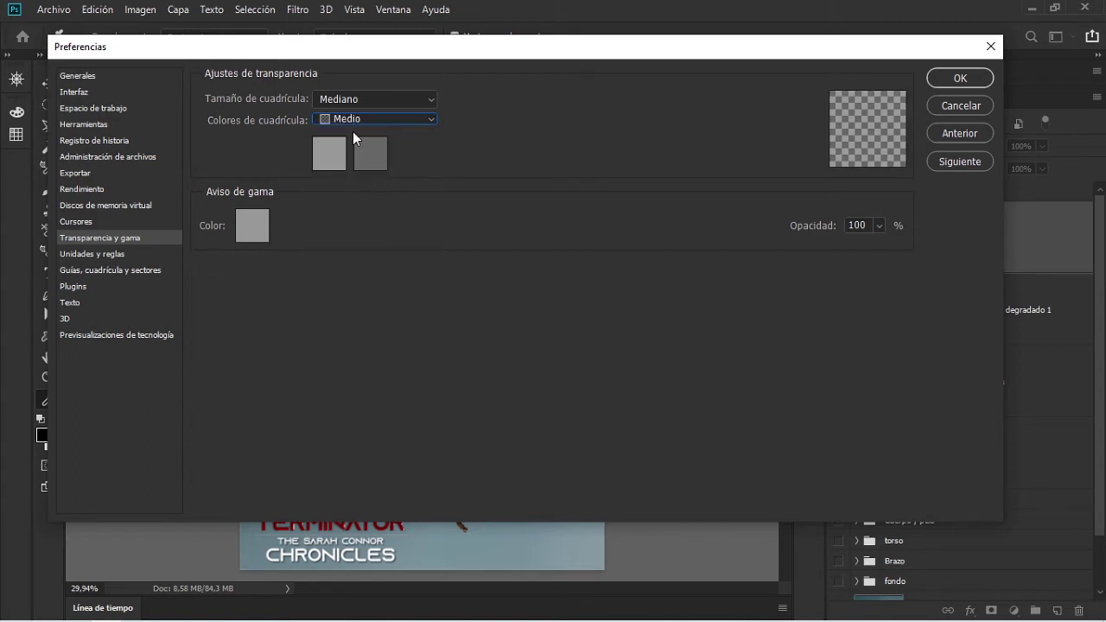
click(366, 121)
click(354, 197)
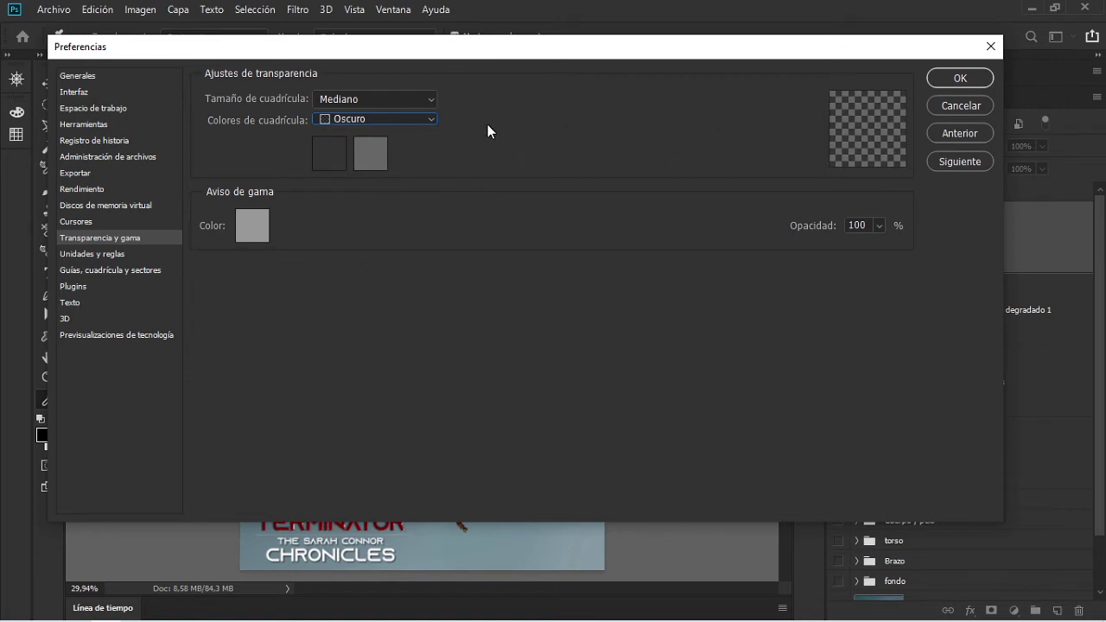
click(403, 121)
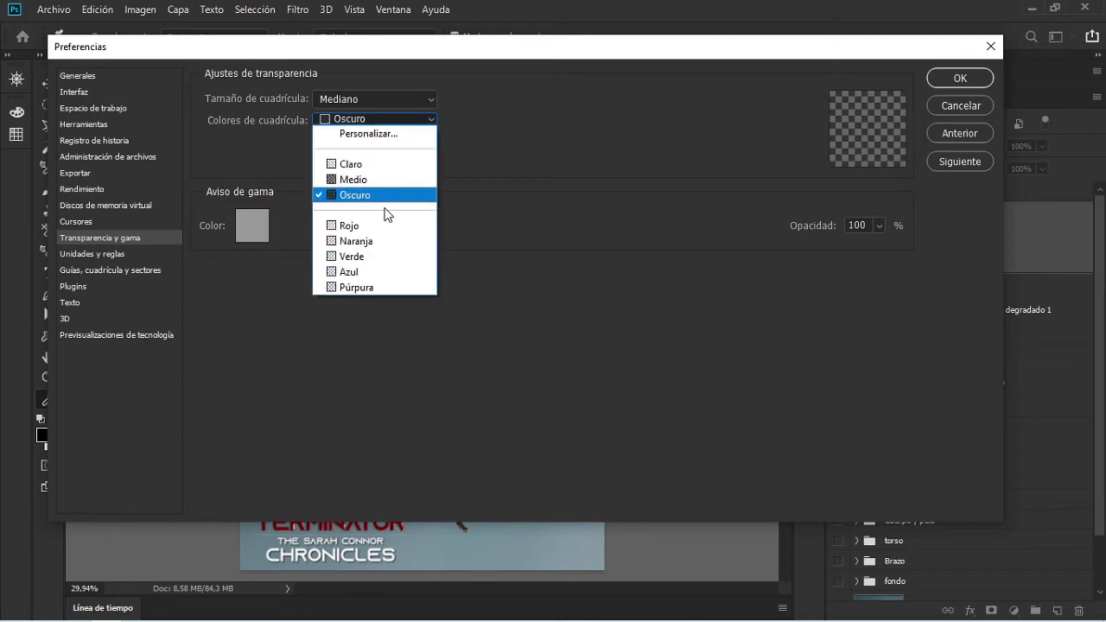
click(376, 224)
click(392, 120)
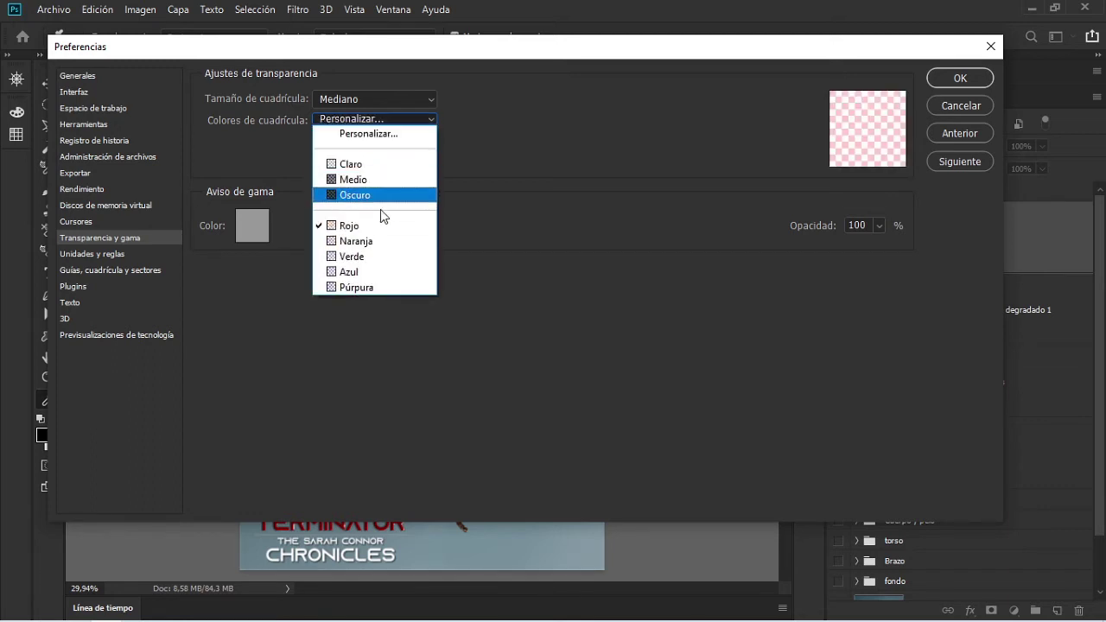
click(376, 243)
click(386, 121)
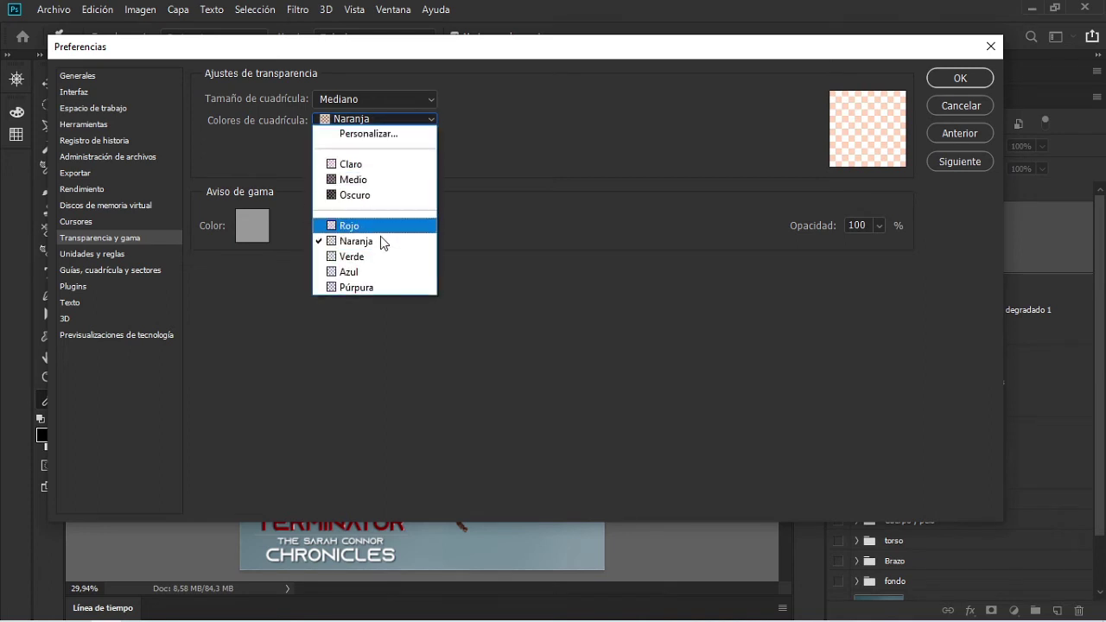
click(386, 245)
- Set custom grid colours to vivid magenta and bright green, then confirm the preferences
click(388, 118)
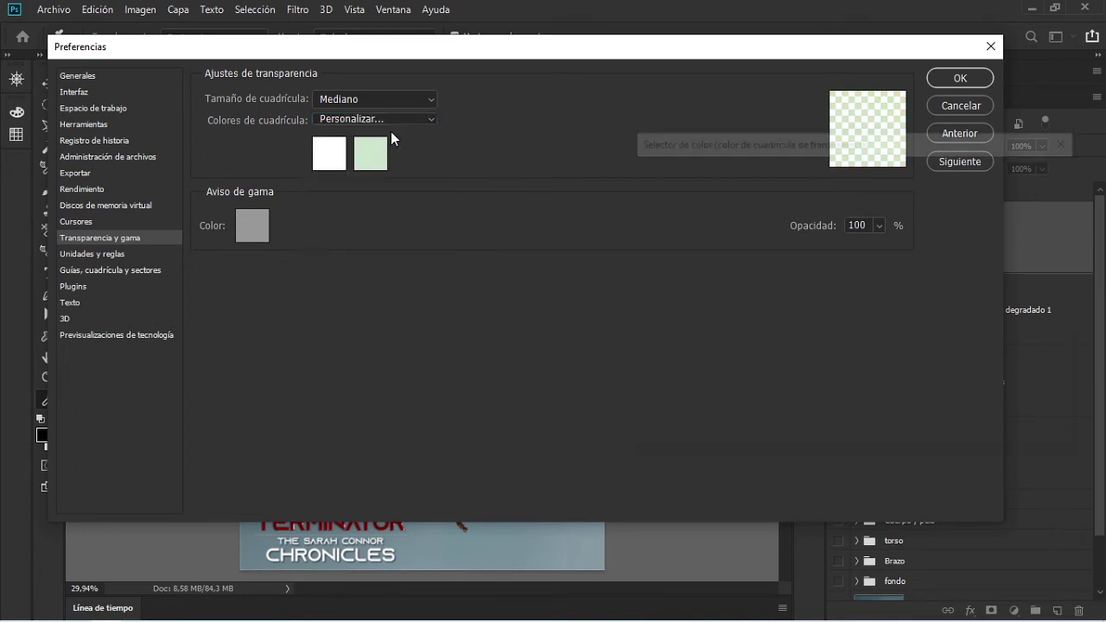
click(862, 215)
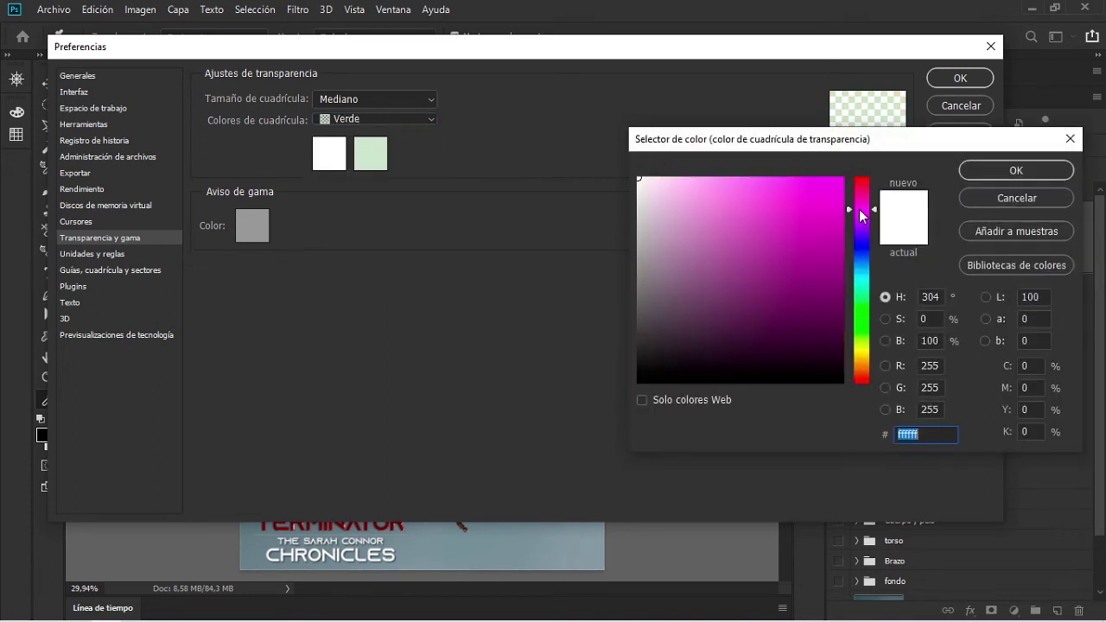
click(839, 185)
click(1016, 170)
click(372, 156)
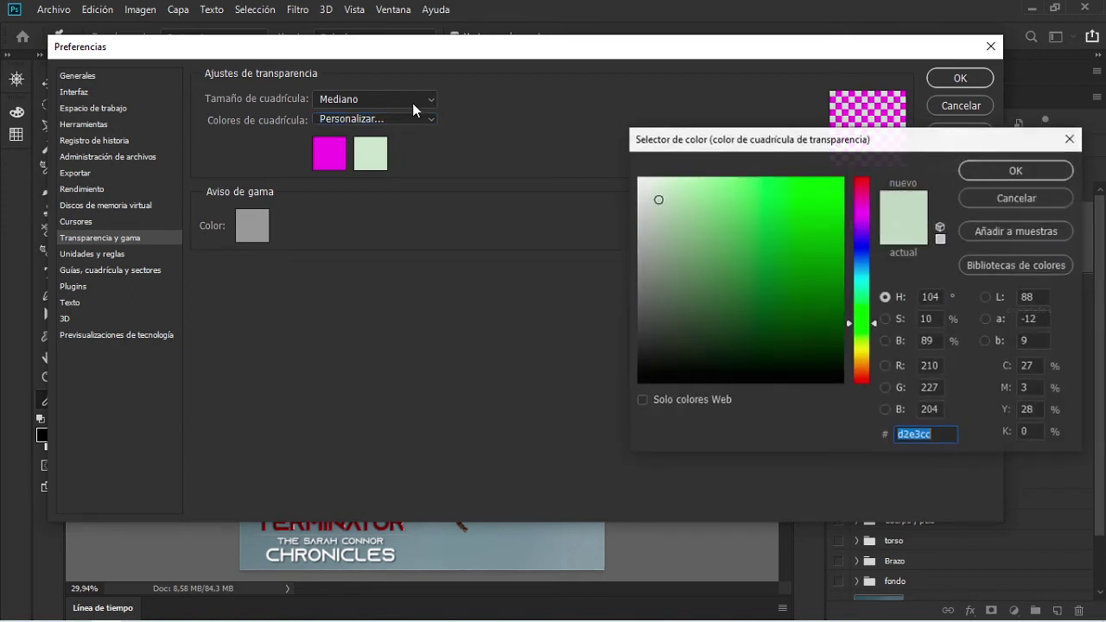
click(843, 179)
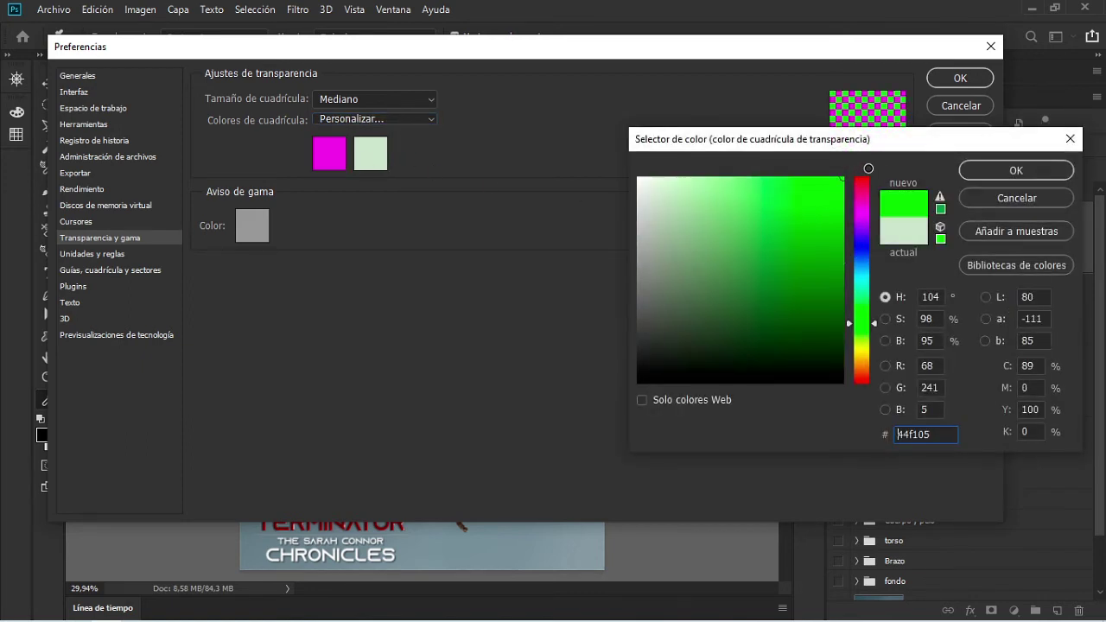
click(987, 168)
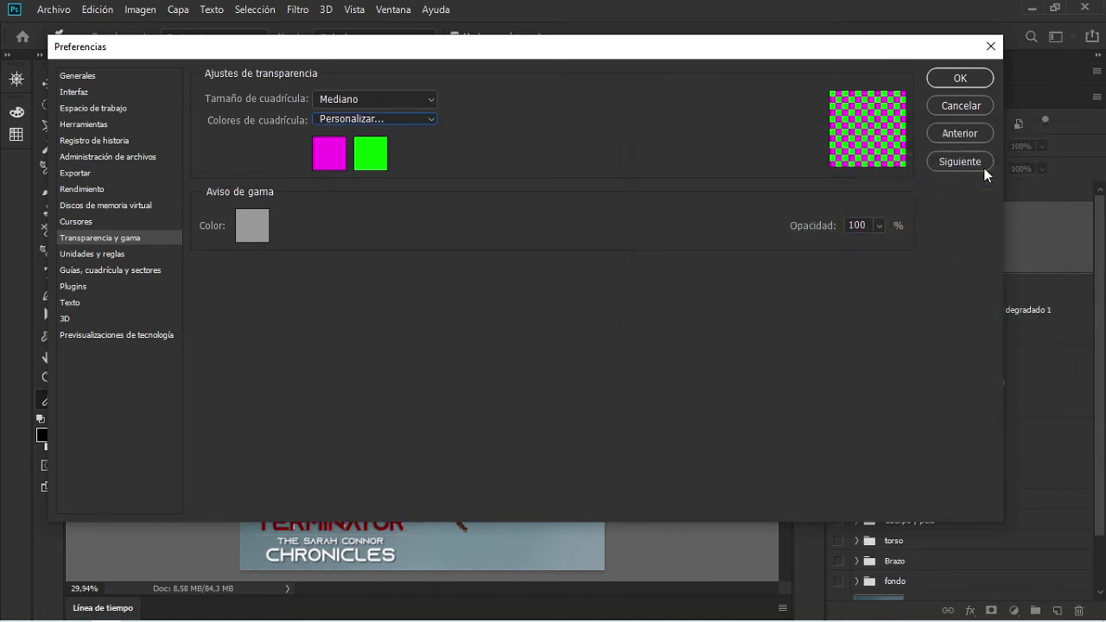
click(960, 79)
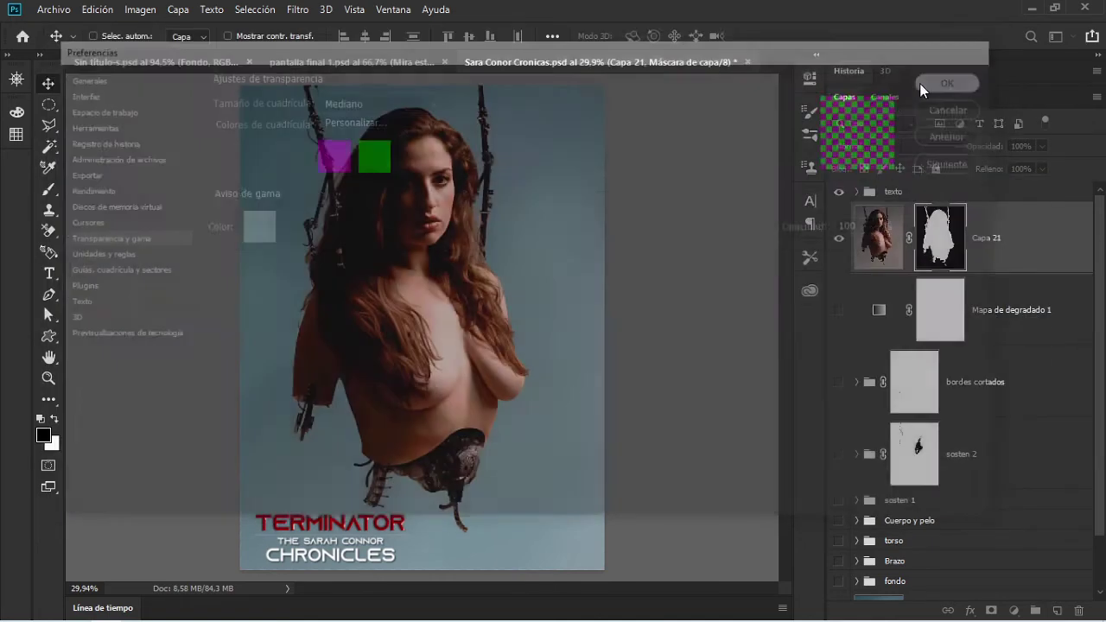
- Hide Capa 0 to show the magenta-and-green checkerboard, then open the Edición menu
scroll(864, 471, down, 1)
scroll(864, 471, down, 1)
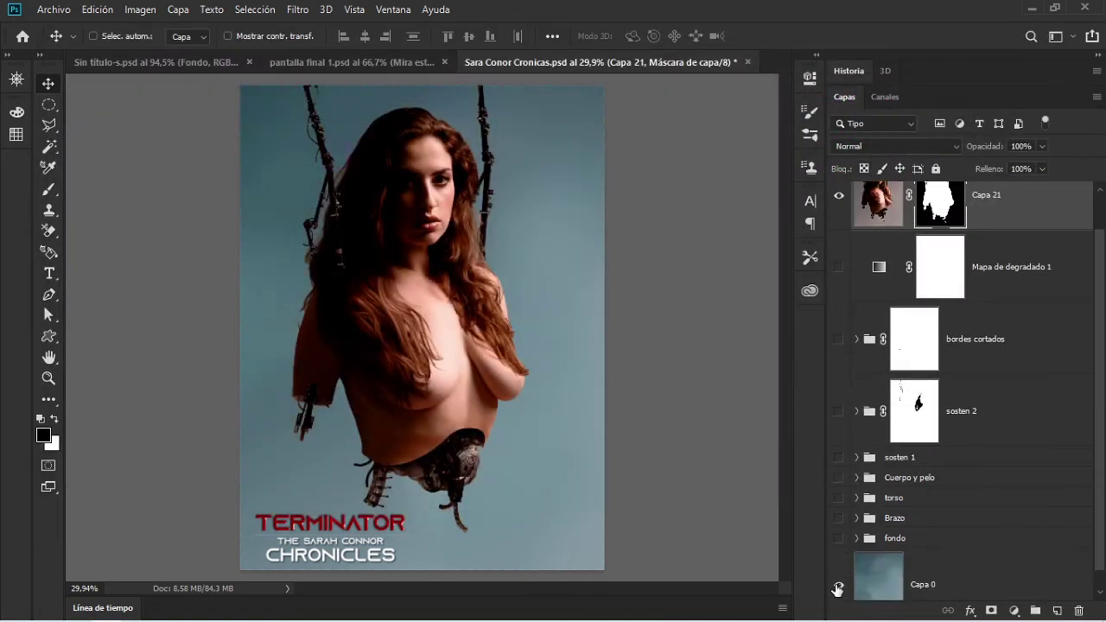
click(838, 585)
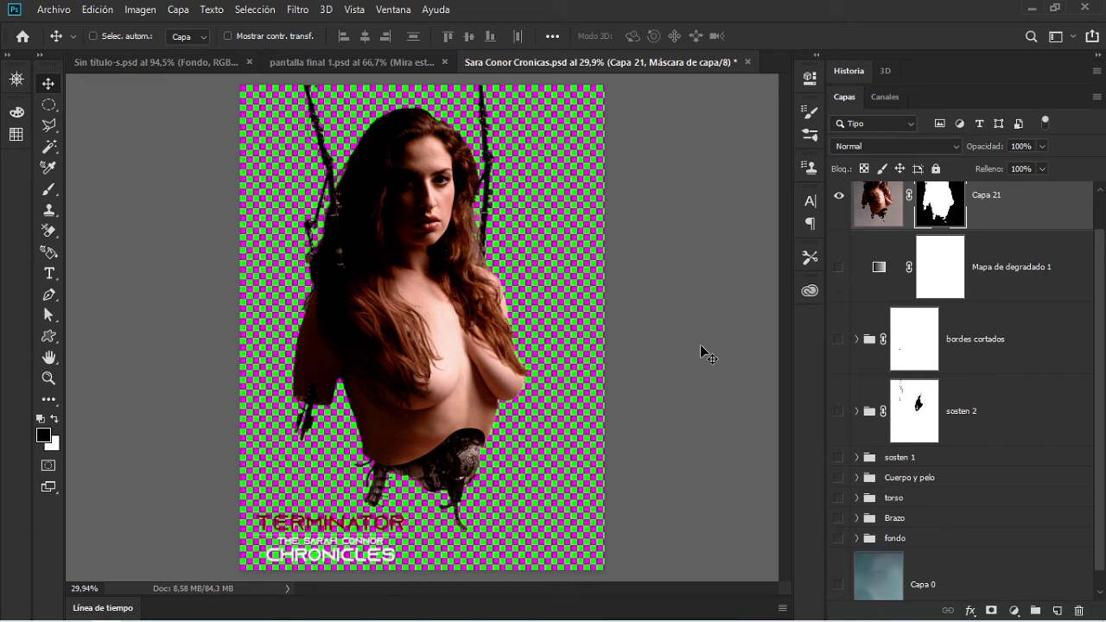
click(96, 10)
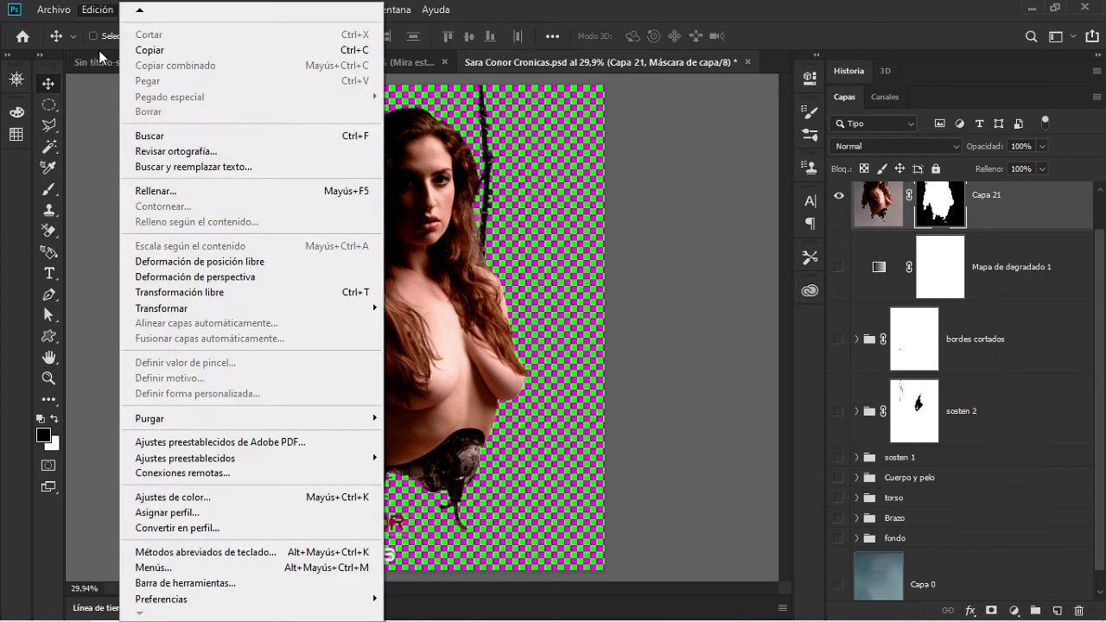
mouse_move(164, 598)
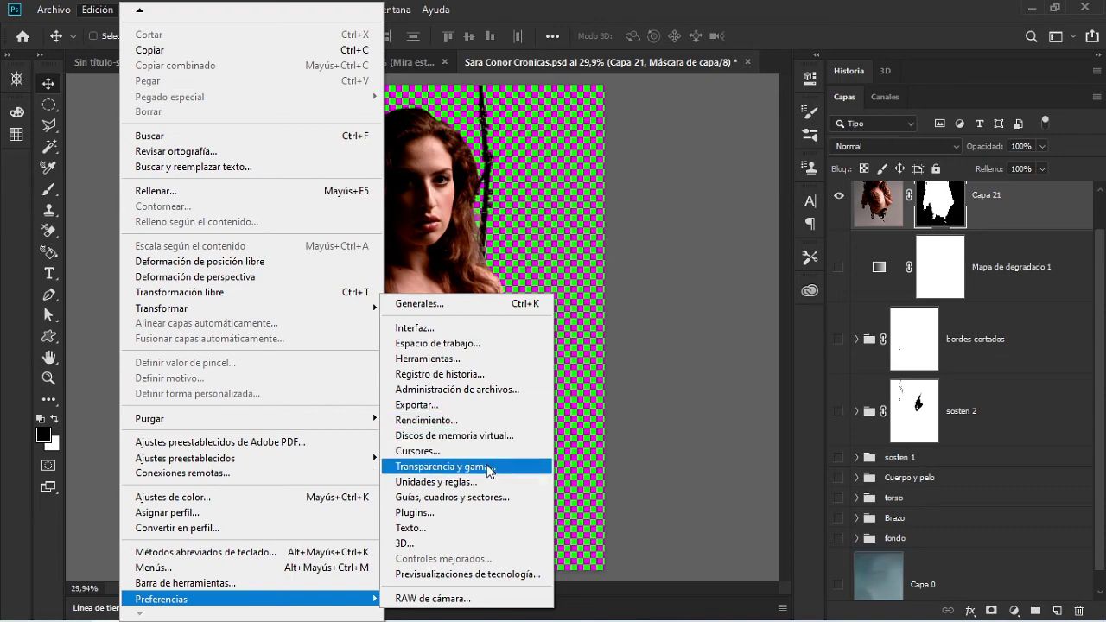
- Set the Transparencia y gama grid colours back to Claro and close the preferences
click(489, 469)
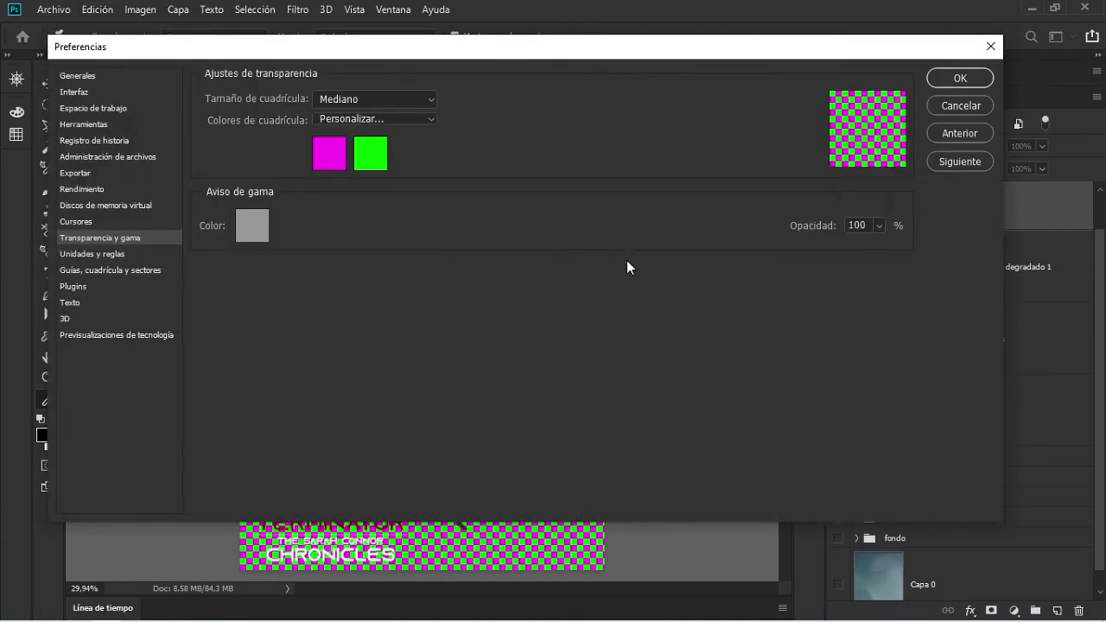
click(378, 120)
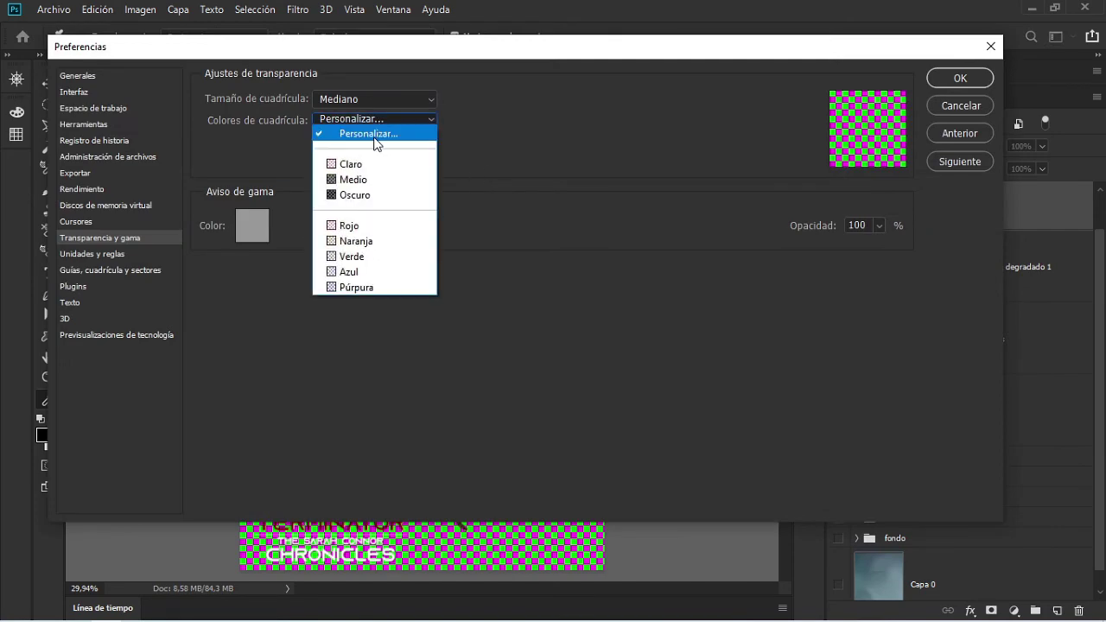
click(350, 164)
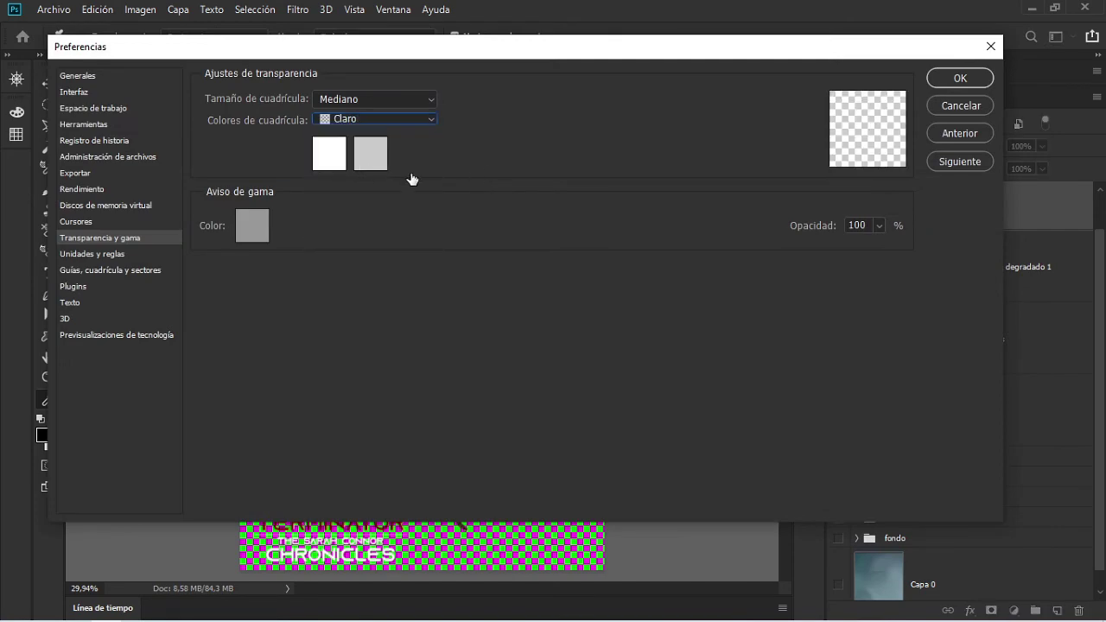
click(937, 80)
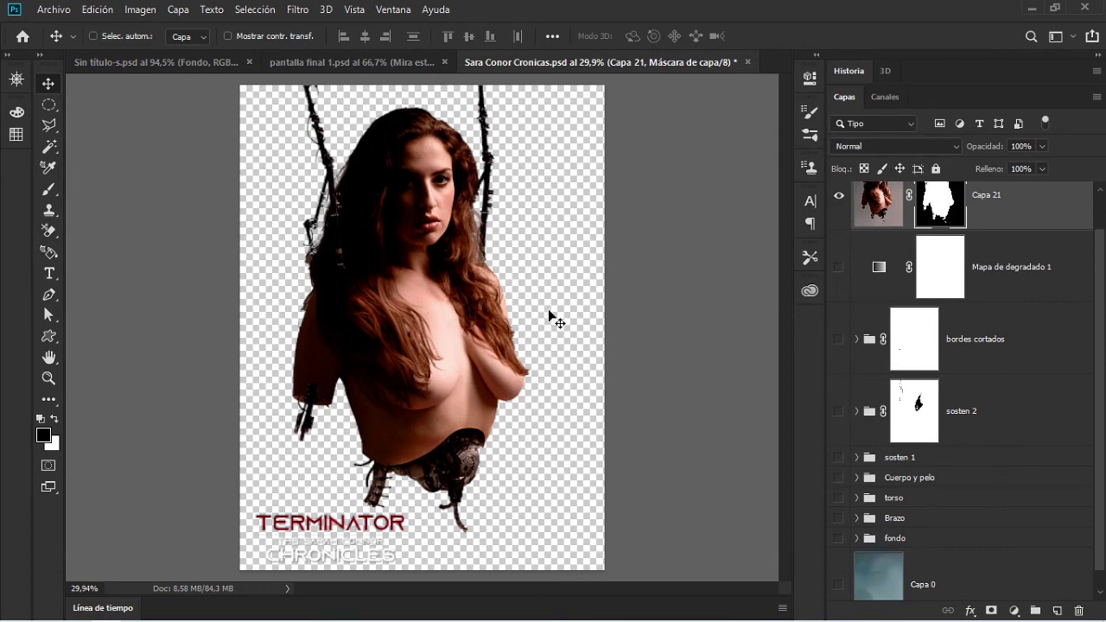
click(102, 11)
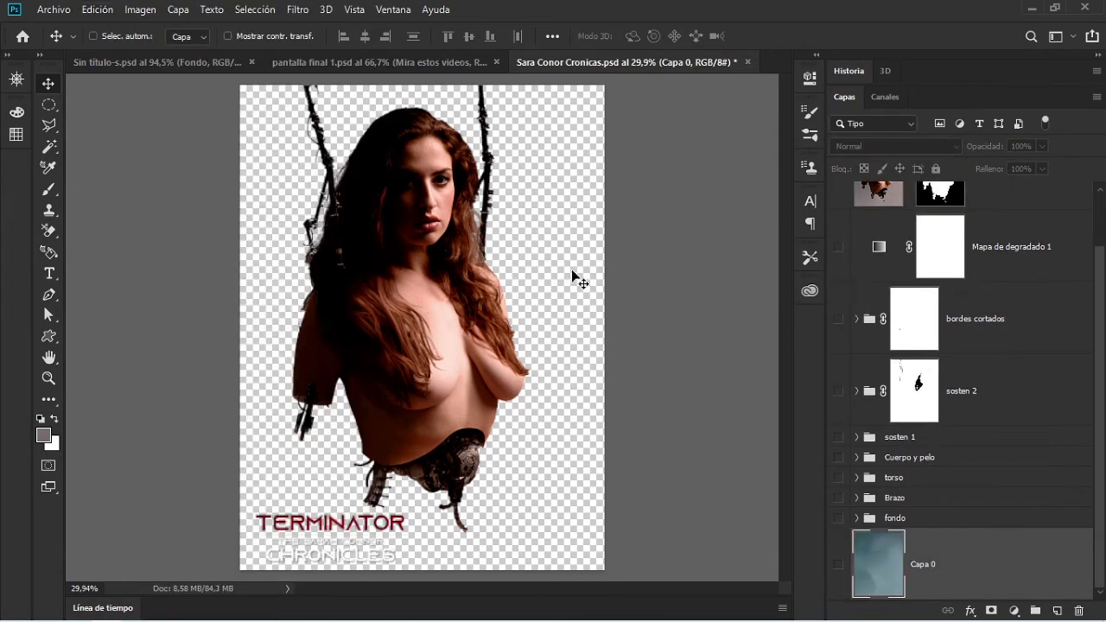